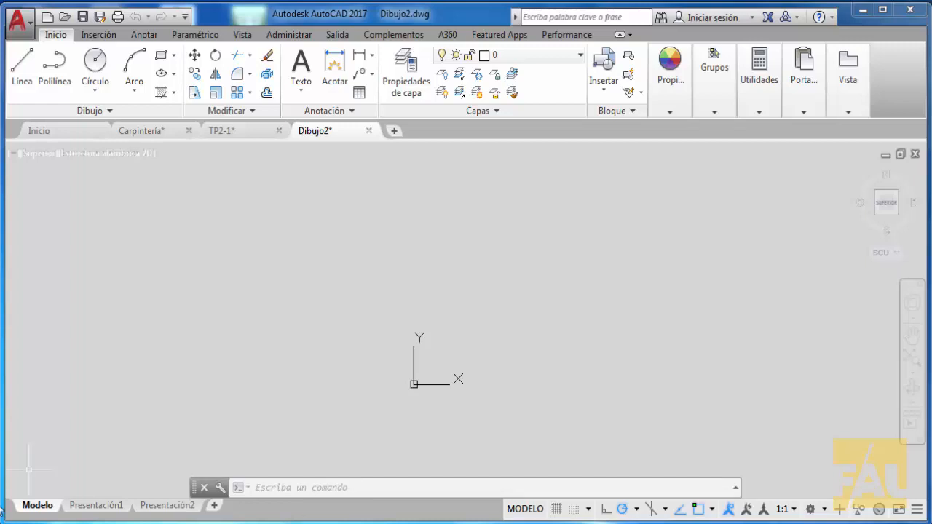
right_click(131, 454)
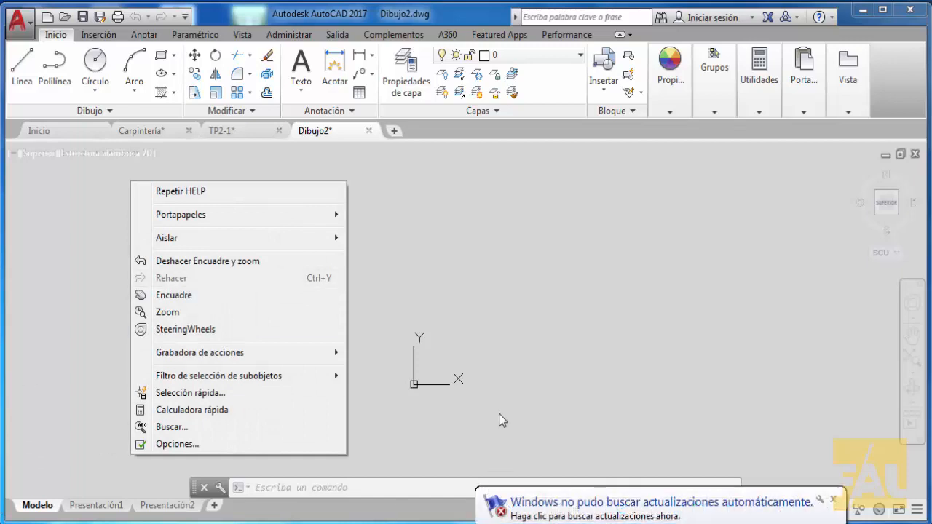
left_click(537, 280)
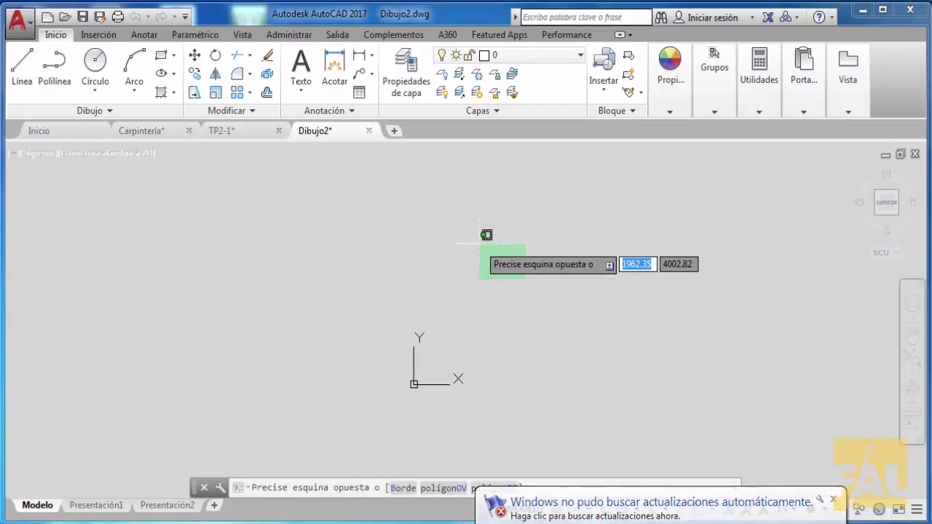
key("Escape")
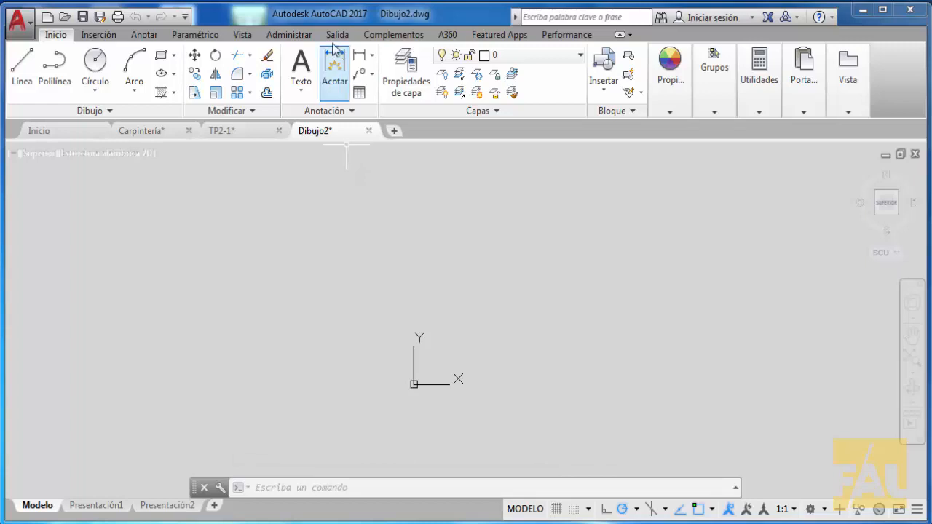
- Draw a rectangle from the origin 0,0 to the relative opposite corner @.3,.6
left_click(160, 63)
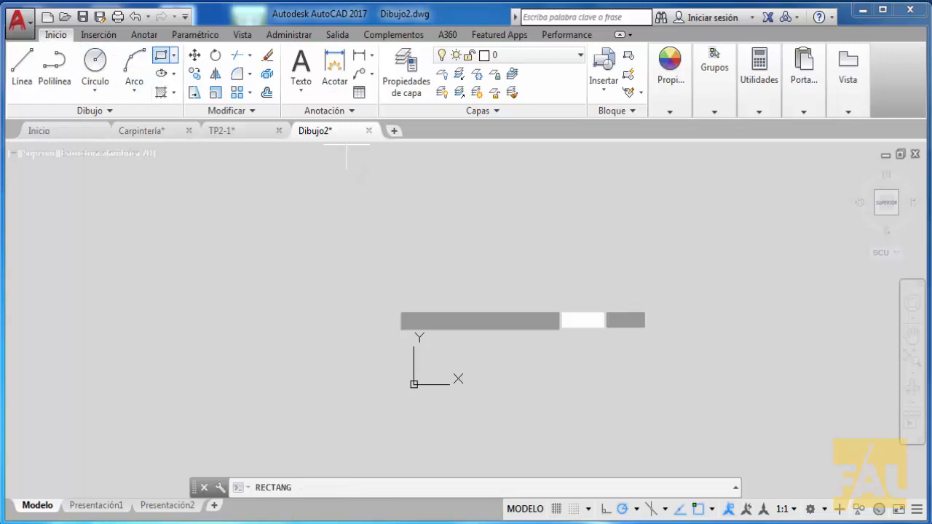
scroll(434, 422, "up", 8)
scroll(435, 349, "down", 8)
middle_click_drag(434, 348, 422, 460)
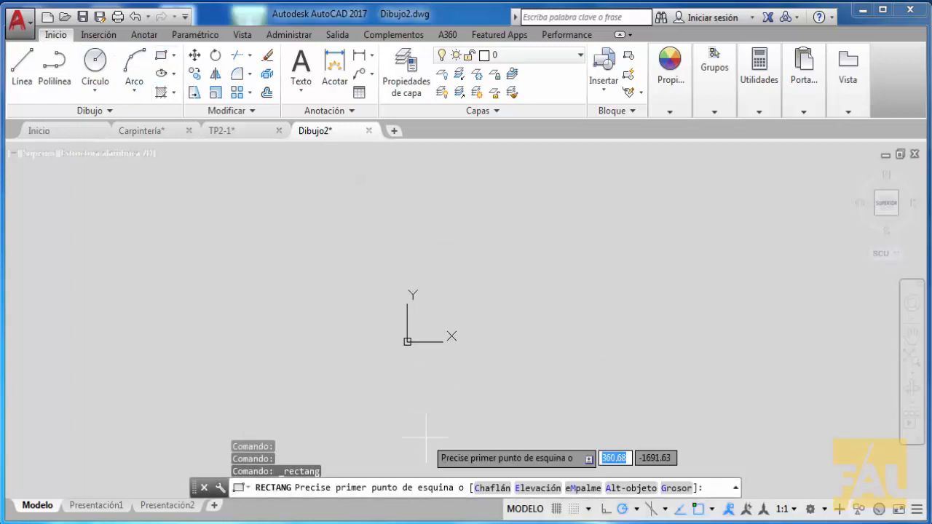
type("0,0")
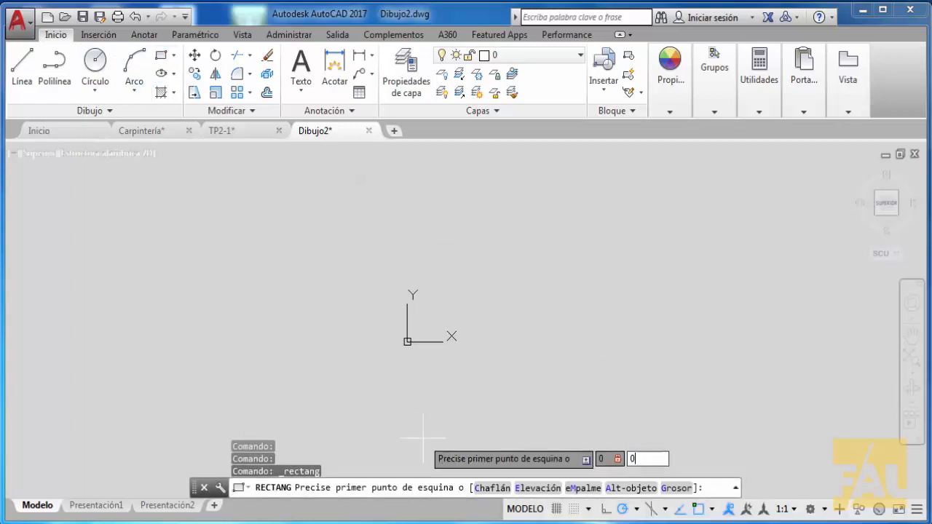
key("Return")
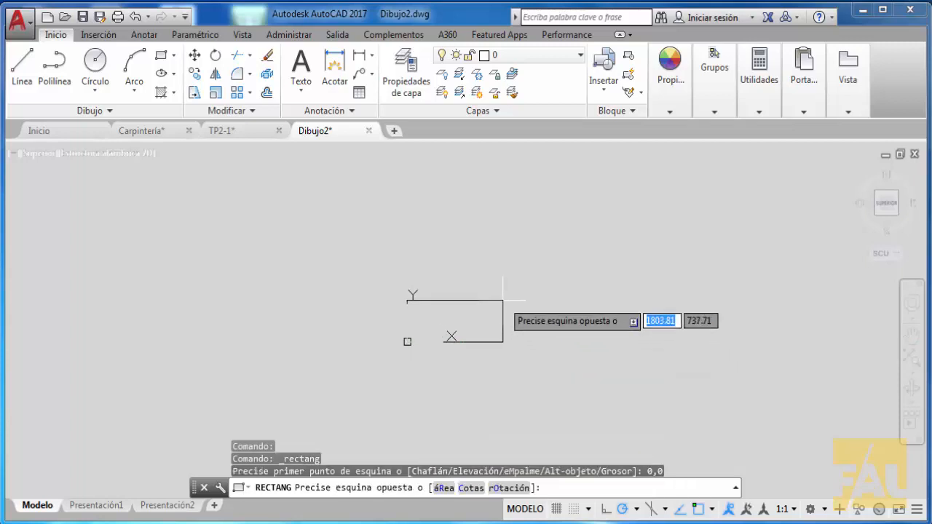
type("@.3,.6")
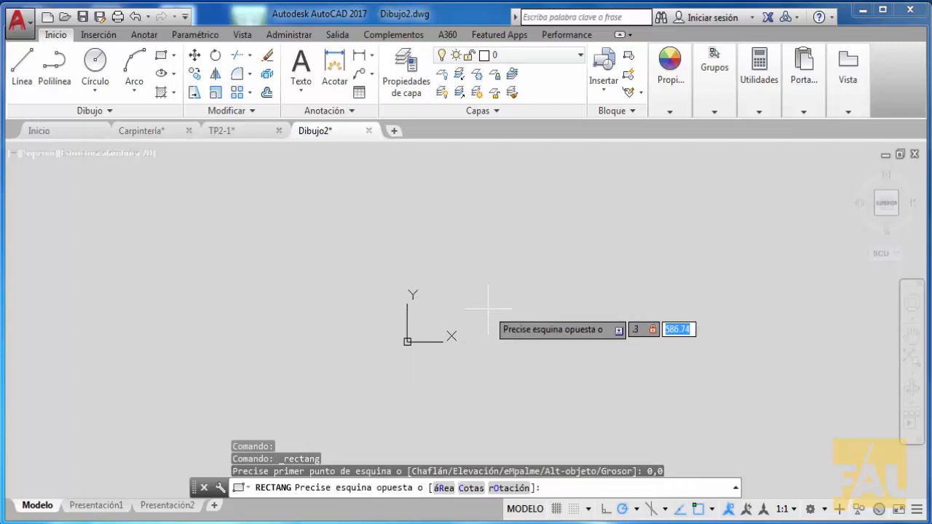
key("Return")
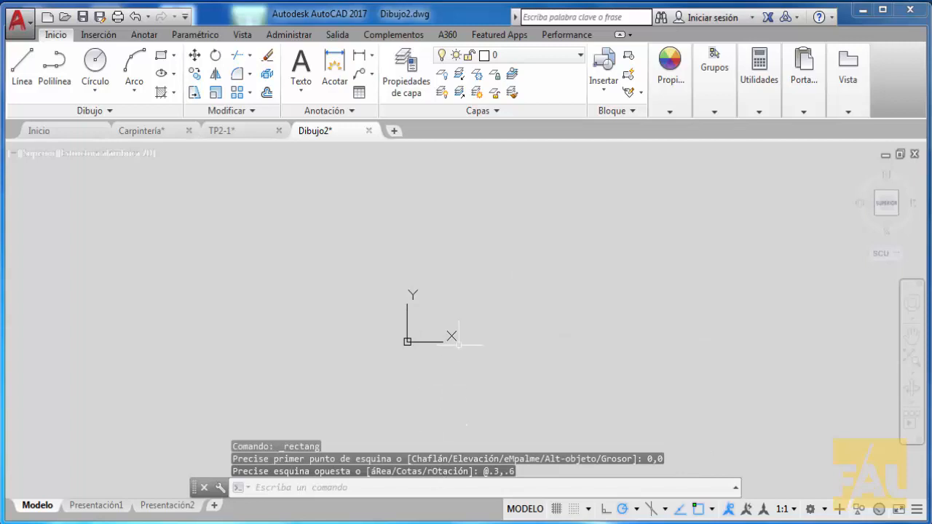
middle_click(460, 345)
middle_click(460, 345)
scroll(521, 279, "down", 6)
scroll(283, 310, "up", 3)
middle_click_drag(519, 270, 362, 239)
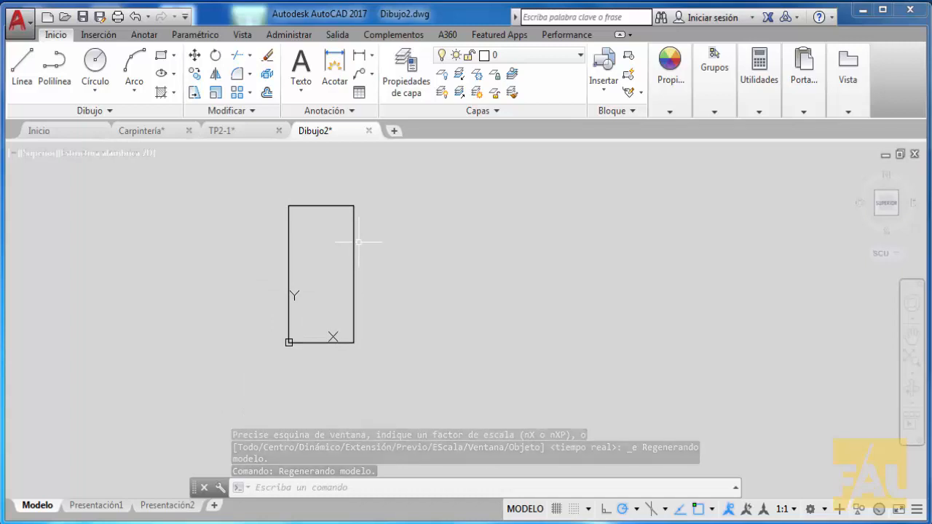
middle_click_drag(462, 326, 466, 362)
scroll(466, 362, "down", 2)
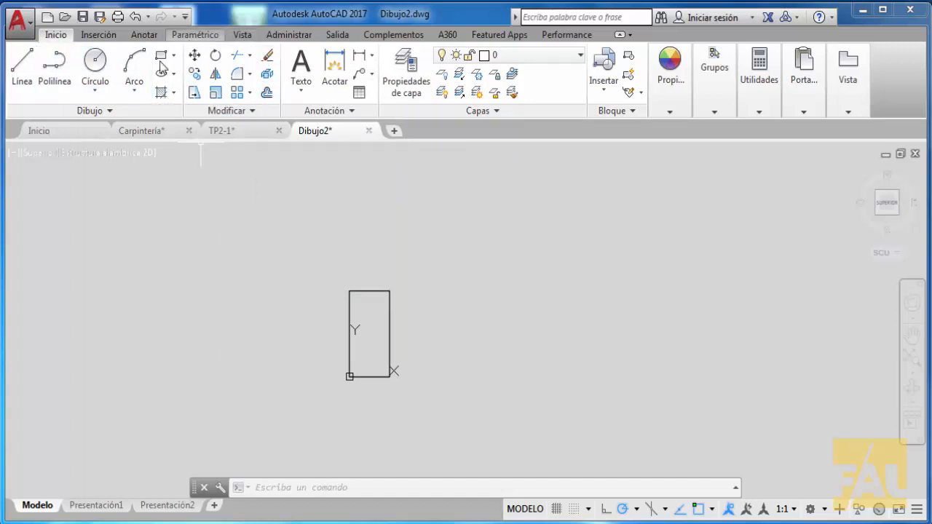
- Copy the rectangle 1 unit horizontally to the right, using its lower-left corner as the base point
left_click(197, 77)
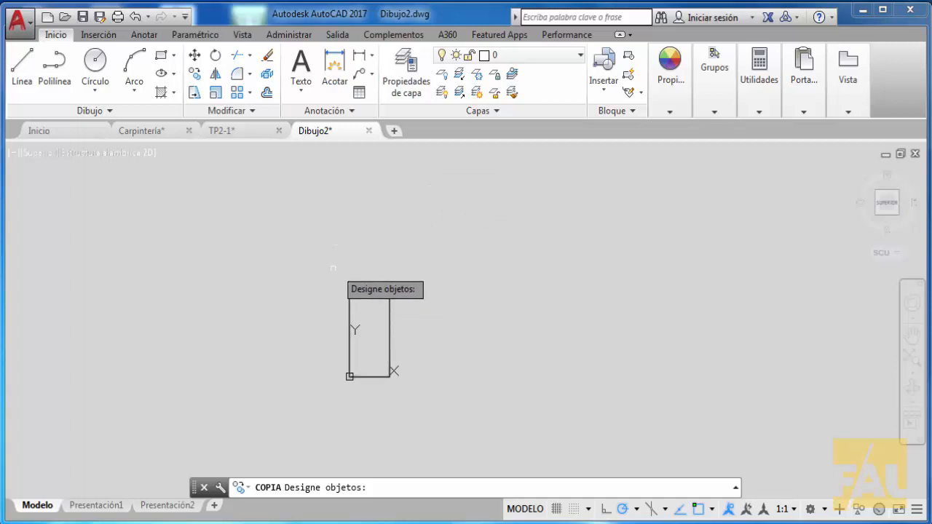
left_click(277, 266)
left_click(447, 399)
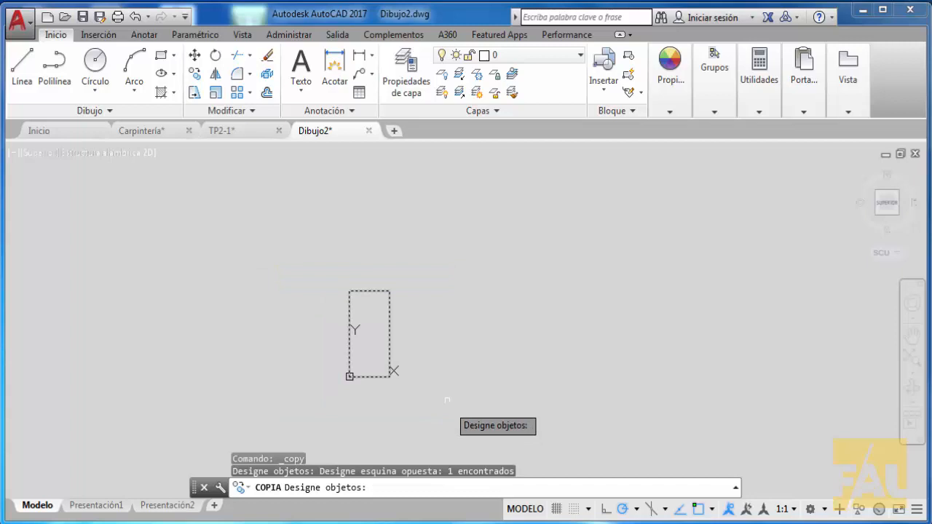
left_click(444, 260)
left_click(304, 399)
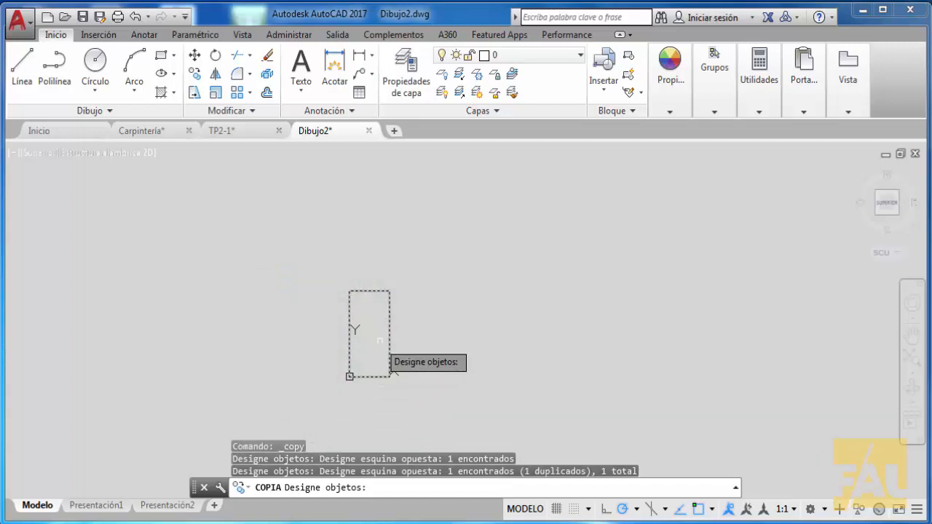
left_click(387, 337)
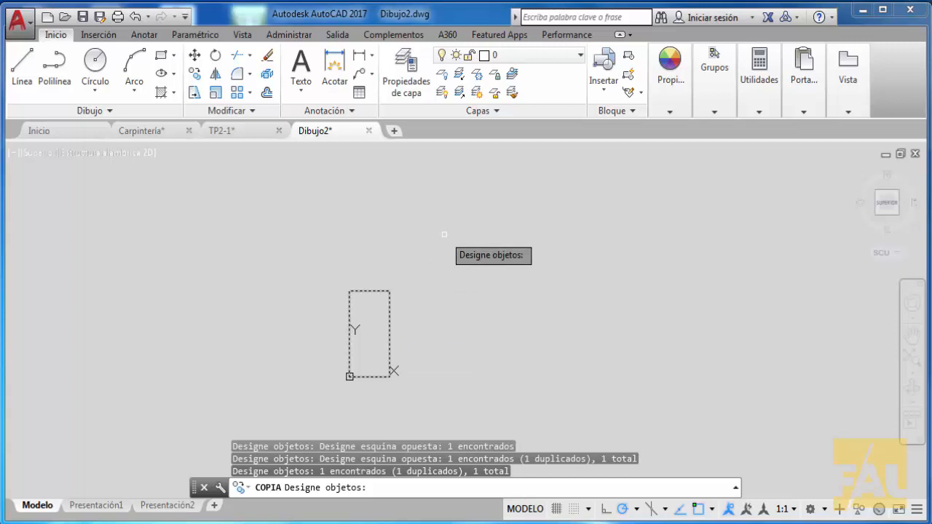
key("Return")
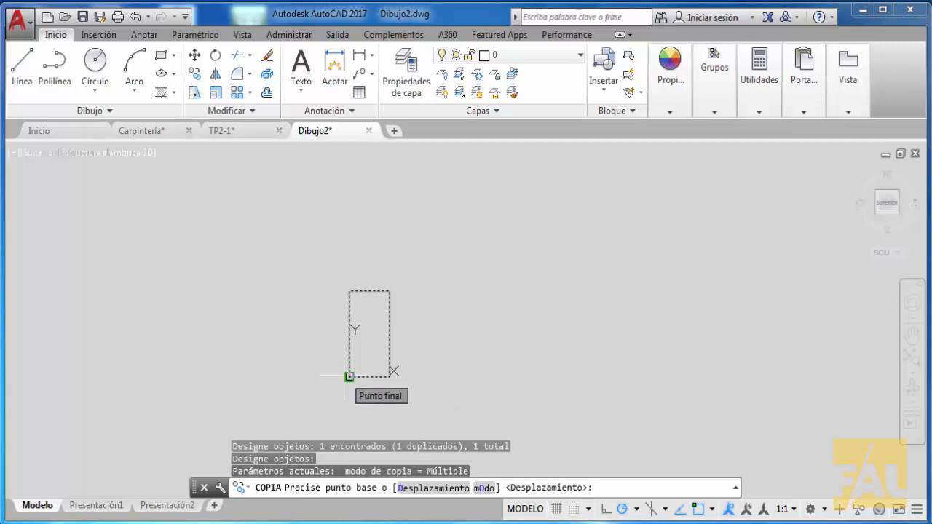
left_click(349, 377)
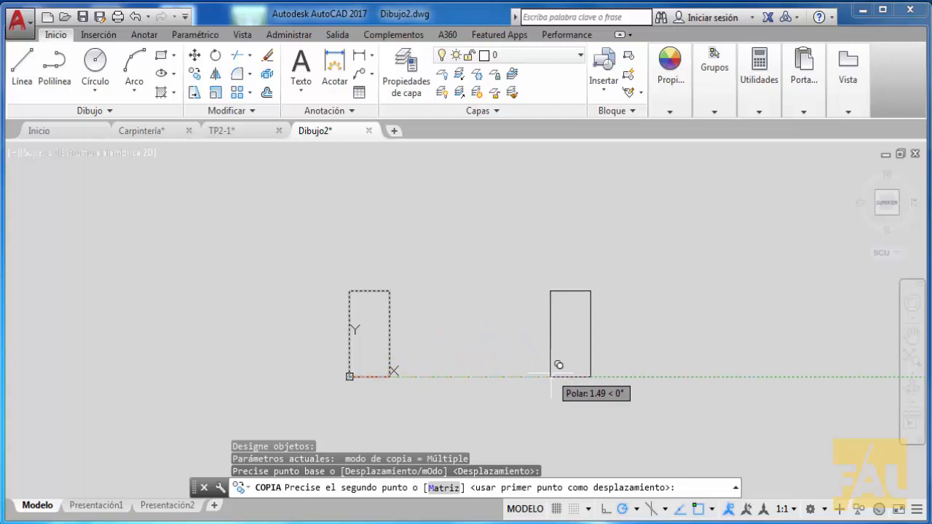
type("1")
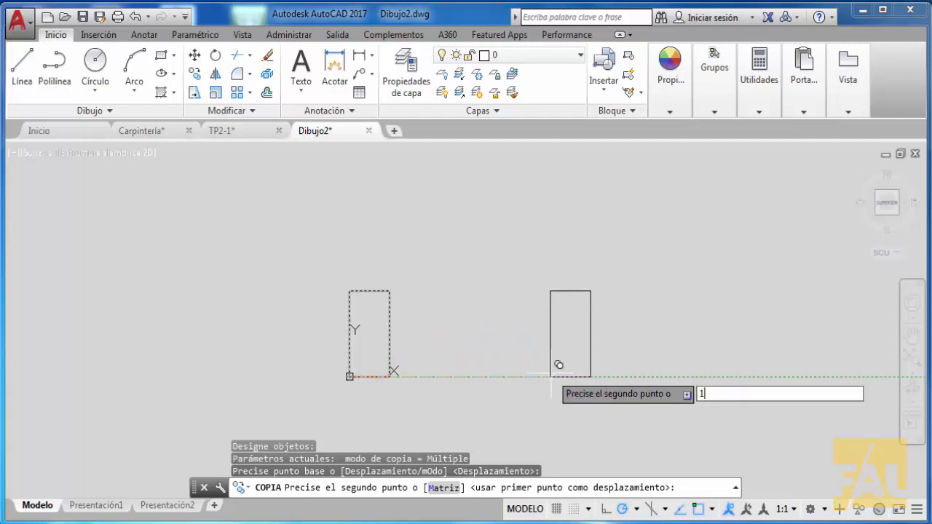
key("Return")
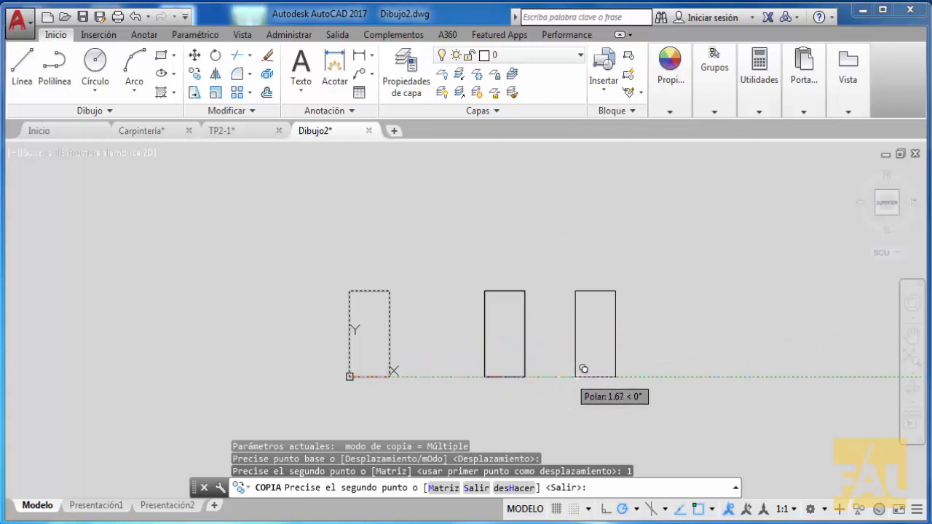
- Place a second copy 2 units to the right of the original rectangle and finish the copying
type("2")
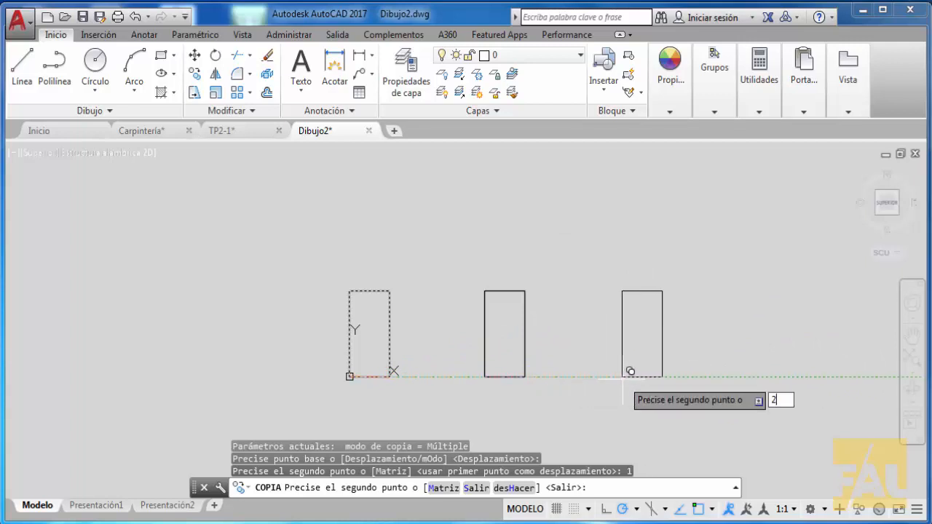
key("Return")
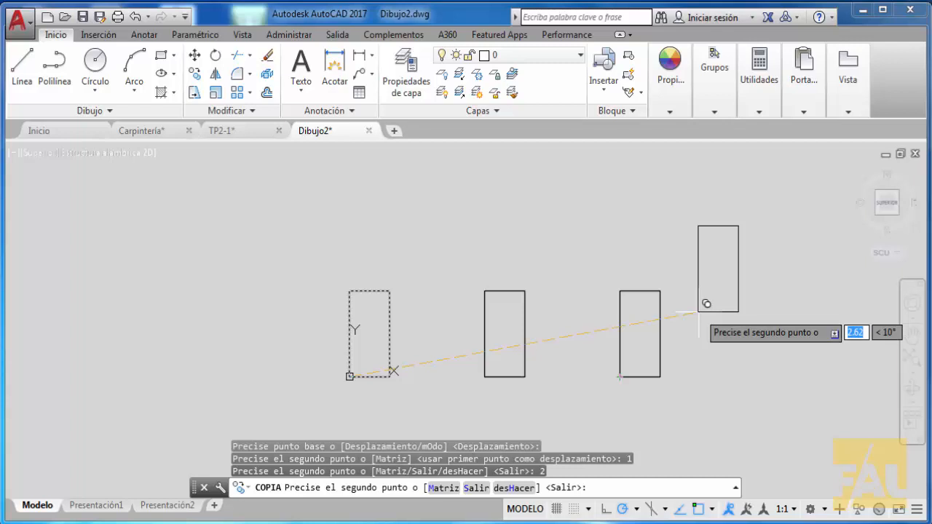
right_click(698, 312)
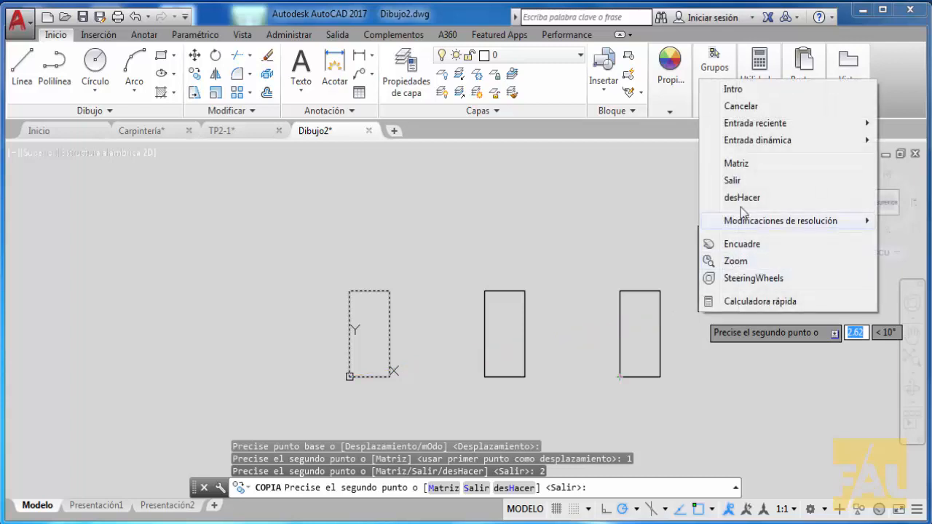
left_click(732, 89)
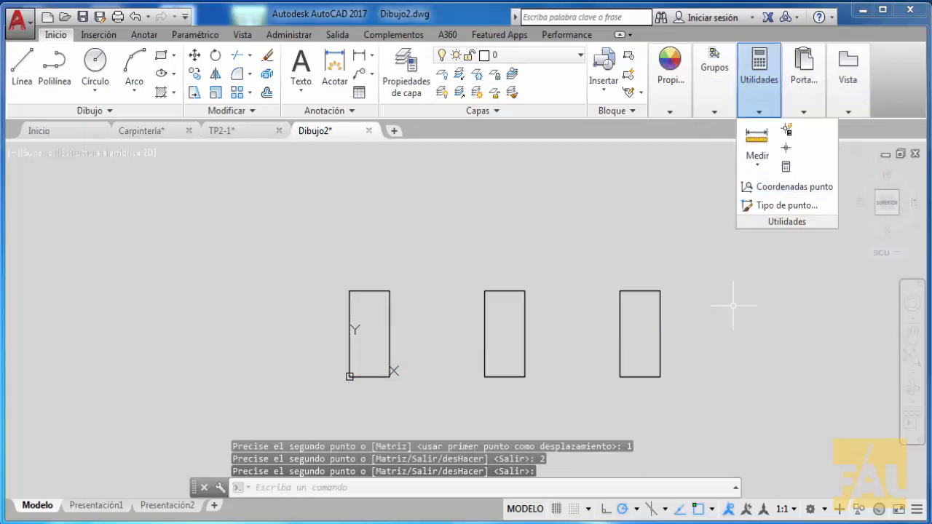
- Delete the two rectangle copies, keeping only the original at the origin
middle_click_drag(743, 350, 667, 357)
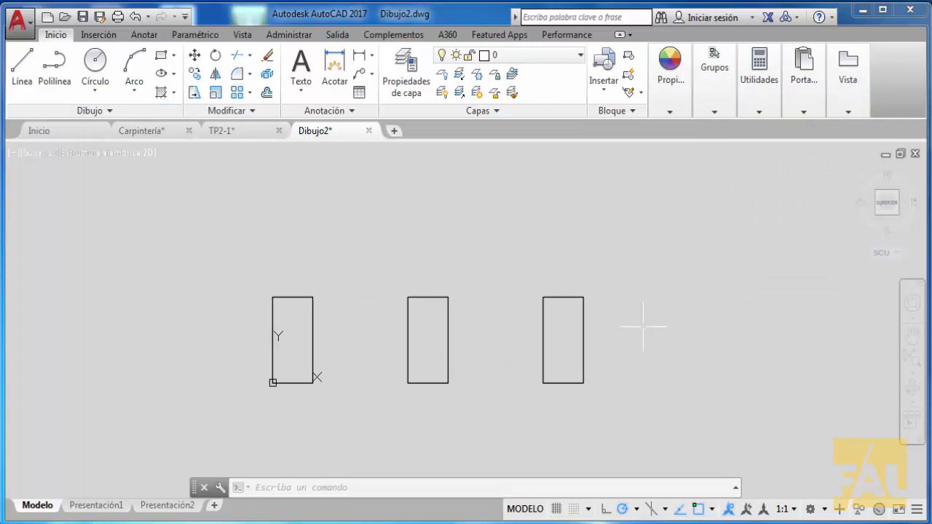
left_click(650, 277)
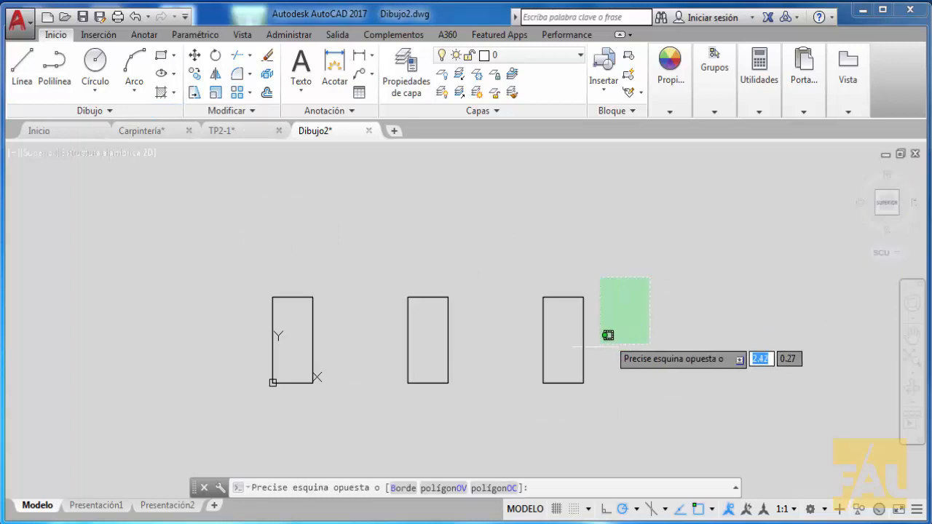
left_click(403, 413)
key("Delete")
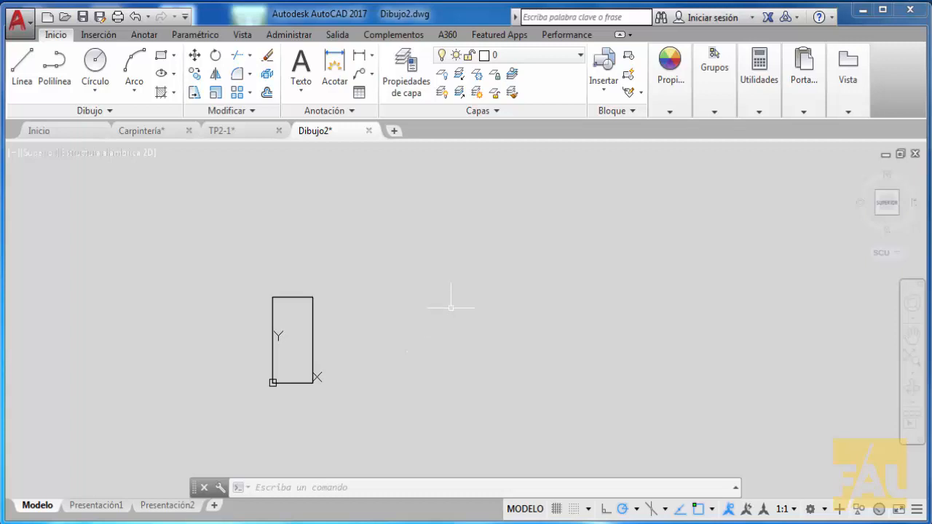
- Begin copying the remaining rectangle and set the copy mode to Simple
left_click(194, 72)
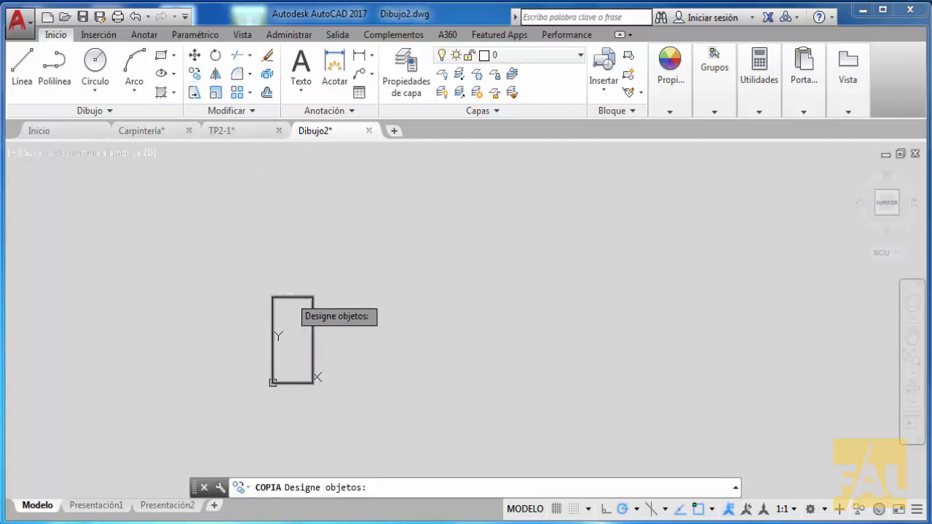
left_click(291, 297)
key("Return")
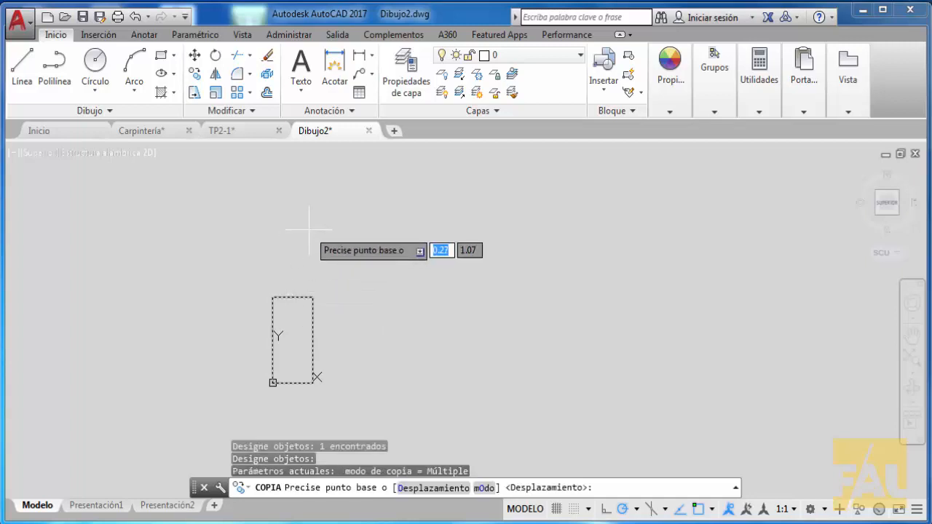
right_click(309, 233)
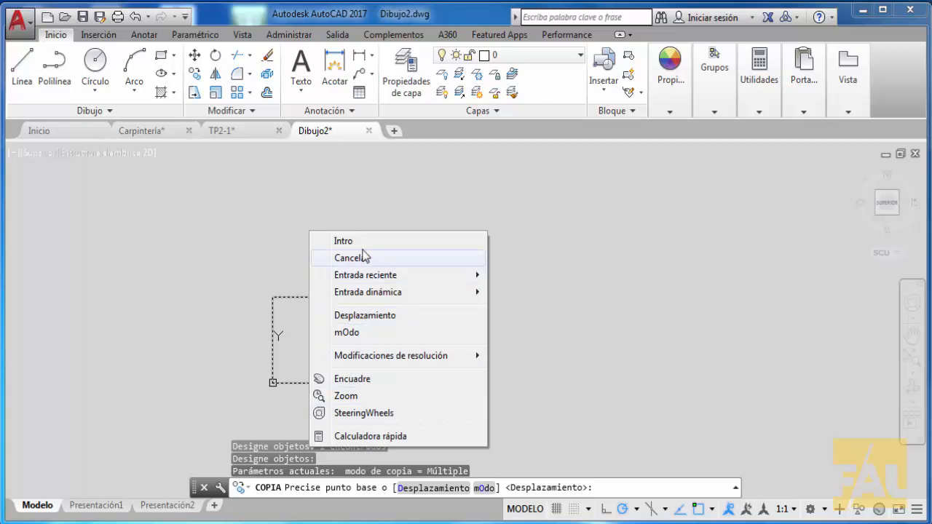
left_click(370, 337)
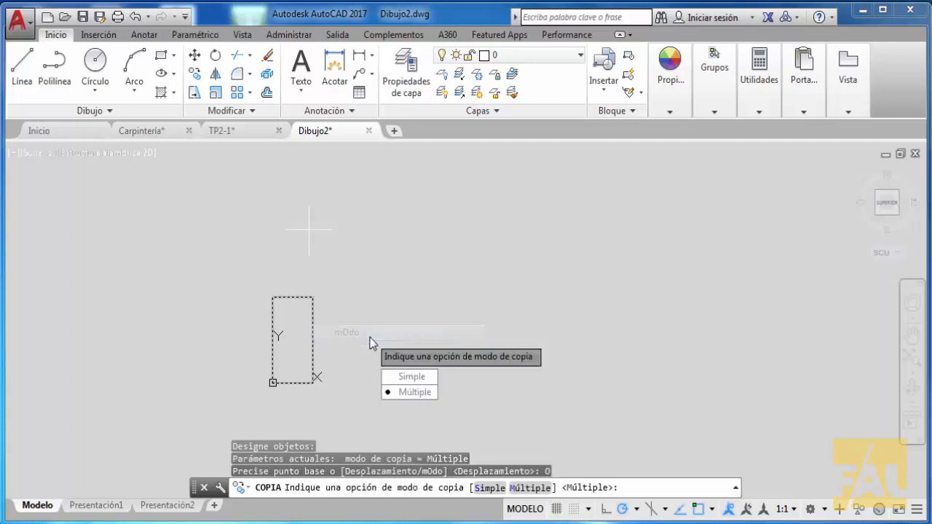
left_click(412, 377)
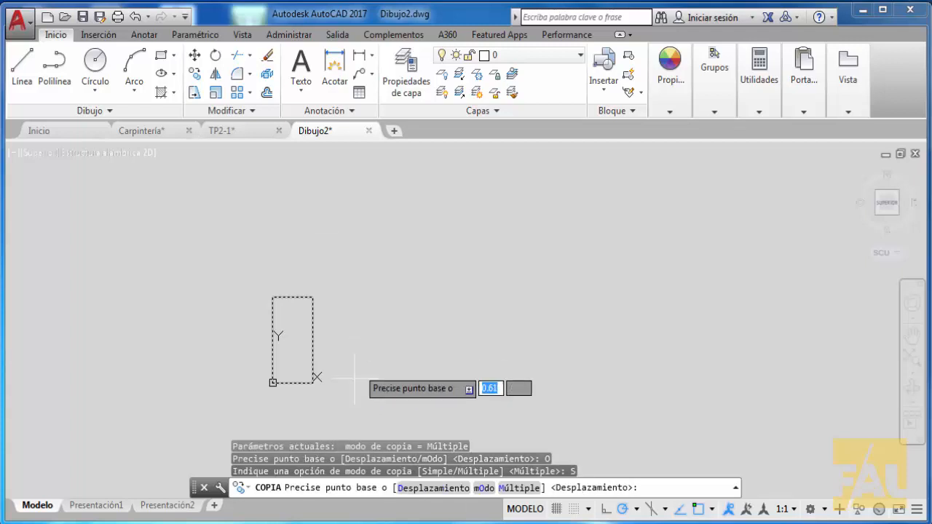
- Place a single copy horizontally to the right, based on the rectangle's lower-left corner, and delete that copy
left_click(272, 382)
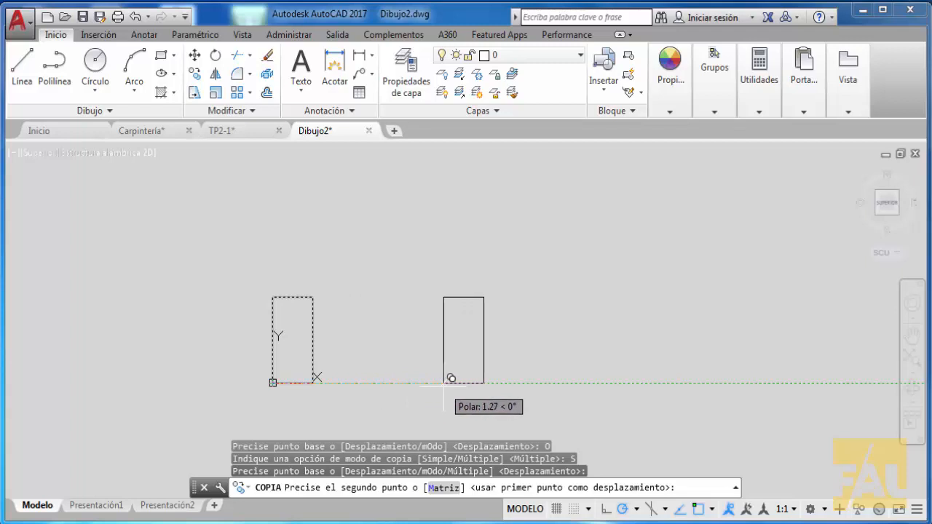
left_click(434, 383)
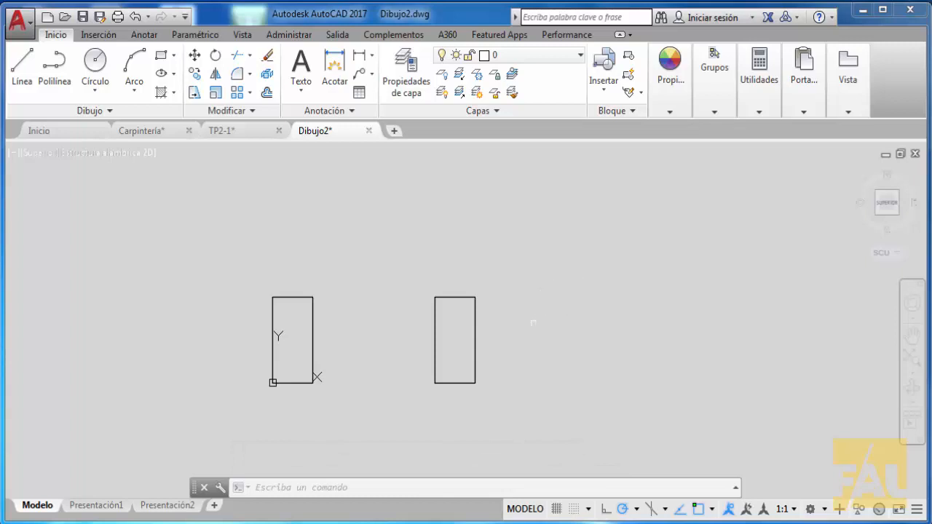
left_click(475, 354)
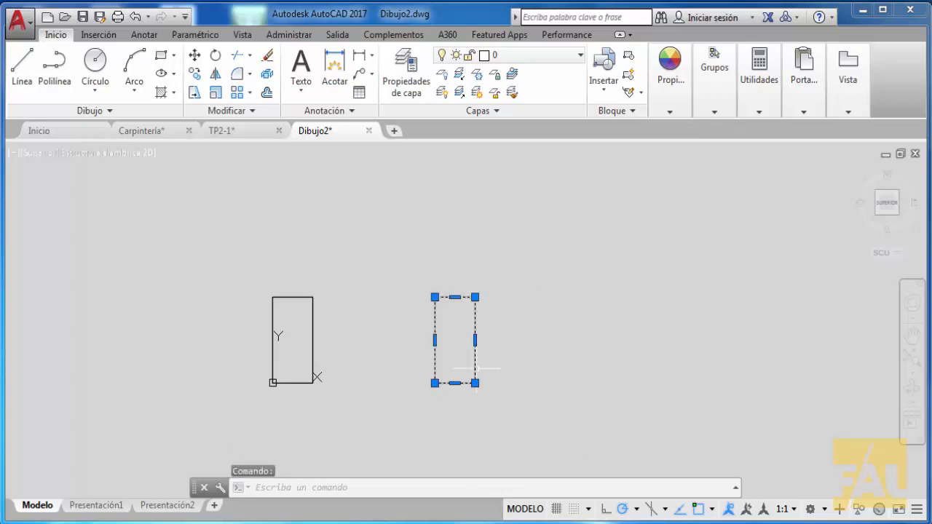
key("Delete")
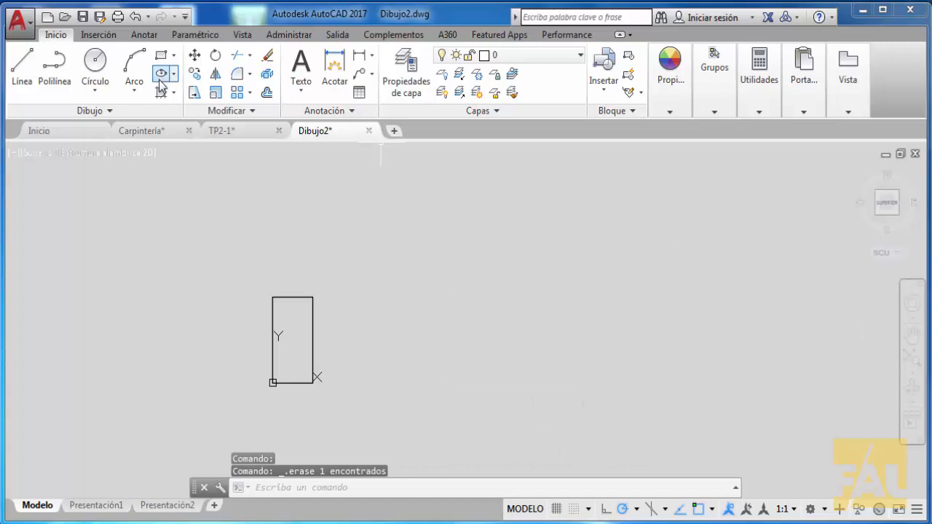
- Copy the rectangle from its lower-left corner as a horizontal array of 5 elements spaced 1 unit apart to the right
left_click(194, 74)
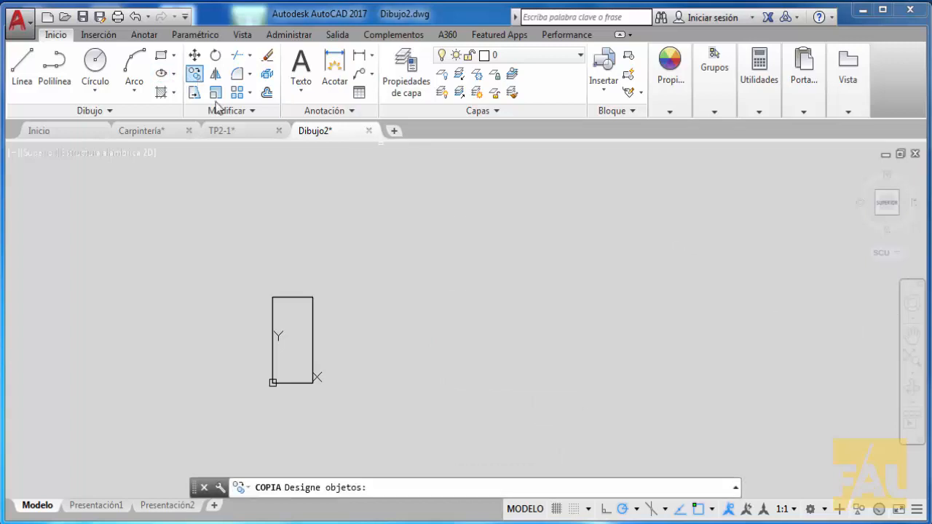
left_click(299, 297)
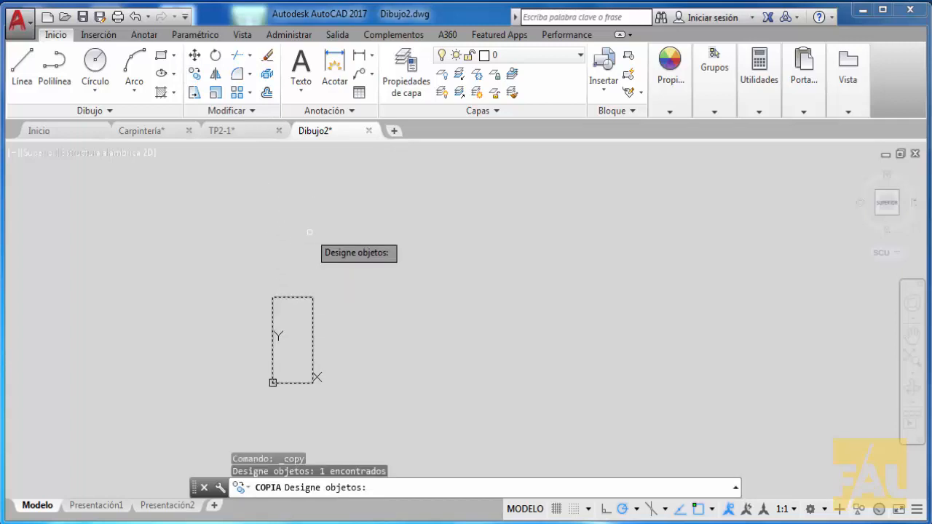
key("Return")
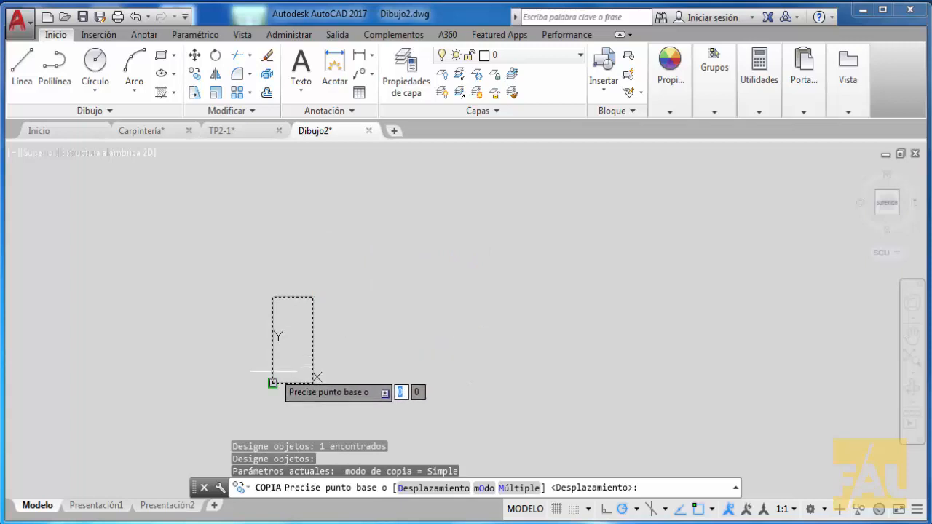
left_click(272, 382)
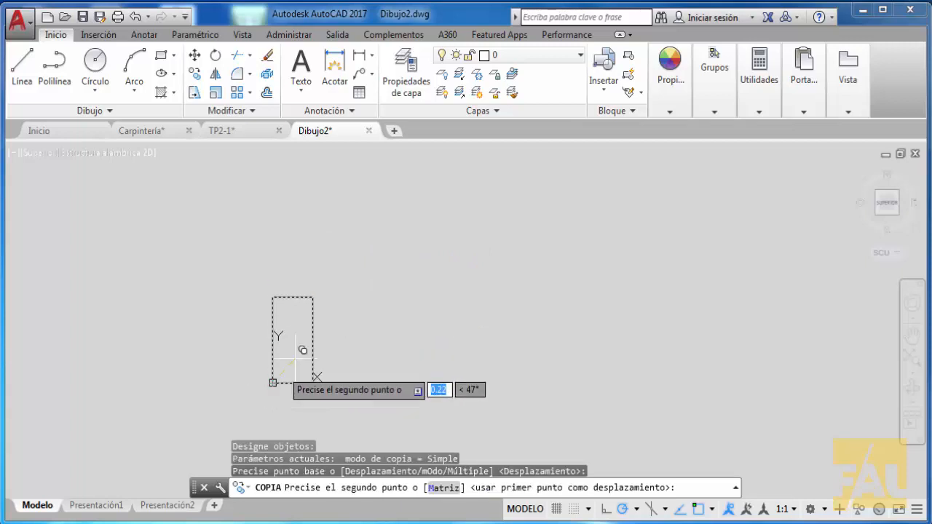
right_click(360, 296)
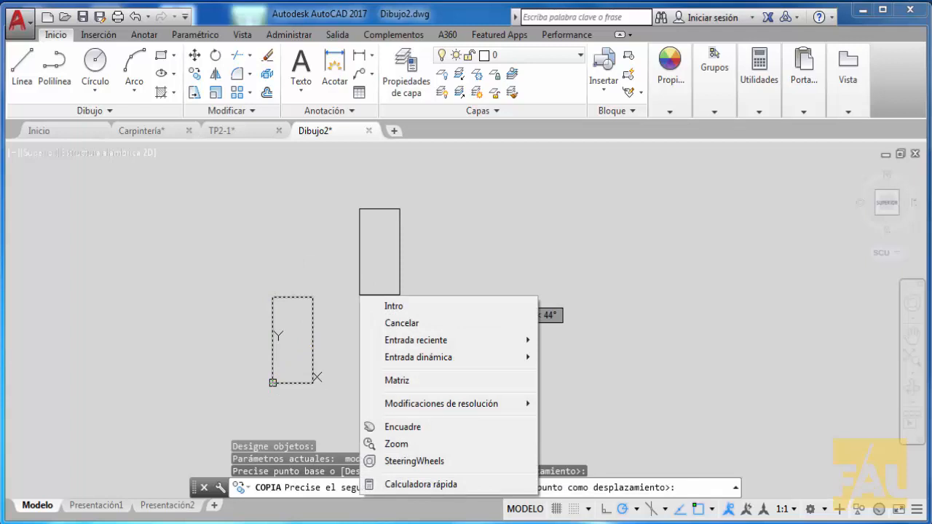
left_click(408, 381)
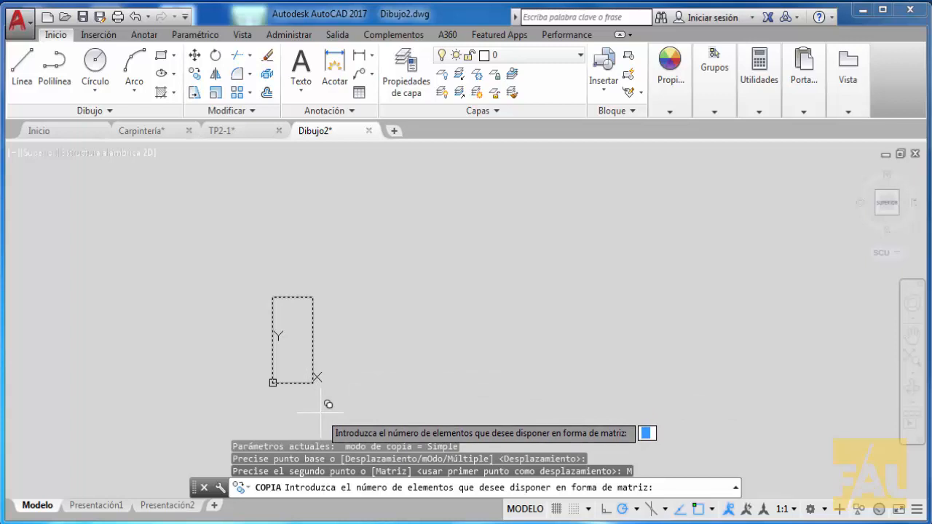
type("5")
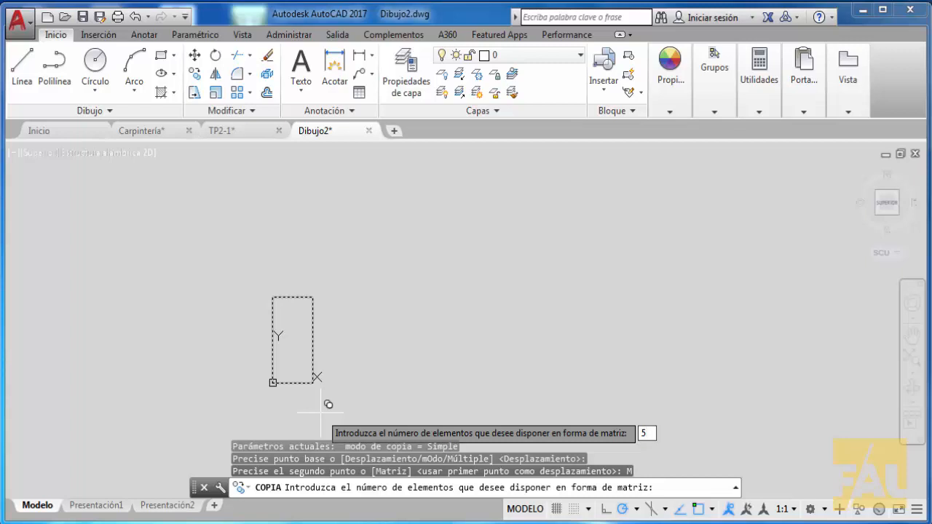
key("Return")
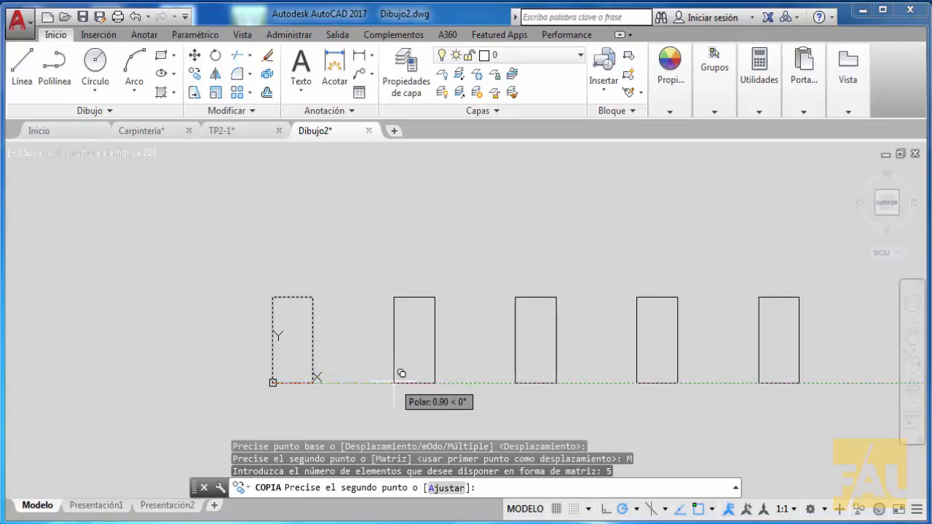
type("1")
key("Return")
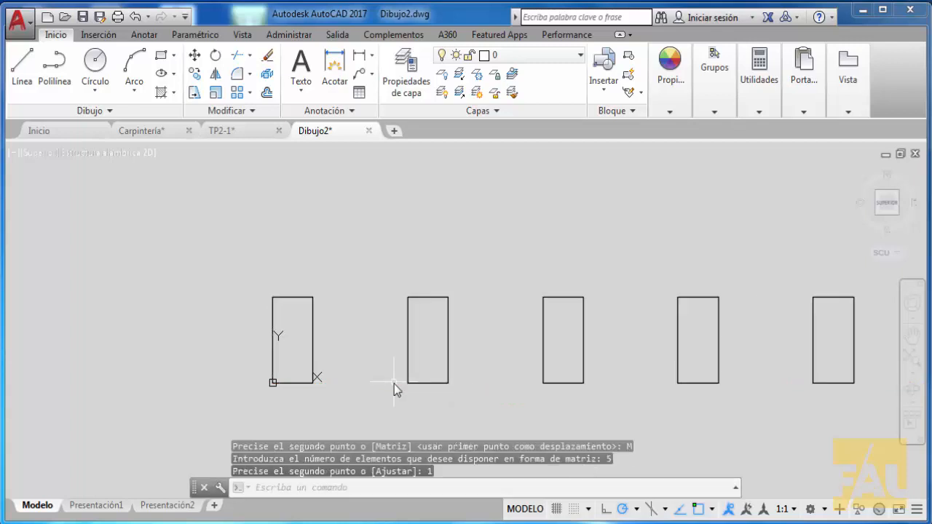
- Measure the distance between the lower-left corners of the first and second rectangles
left_click(759, 80)
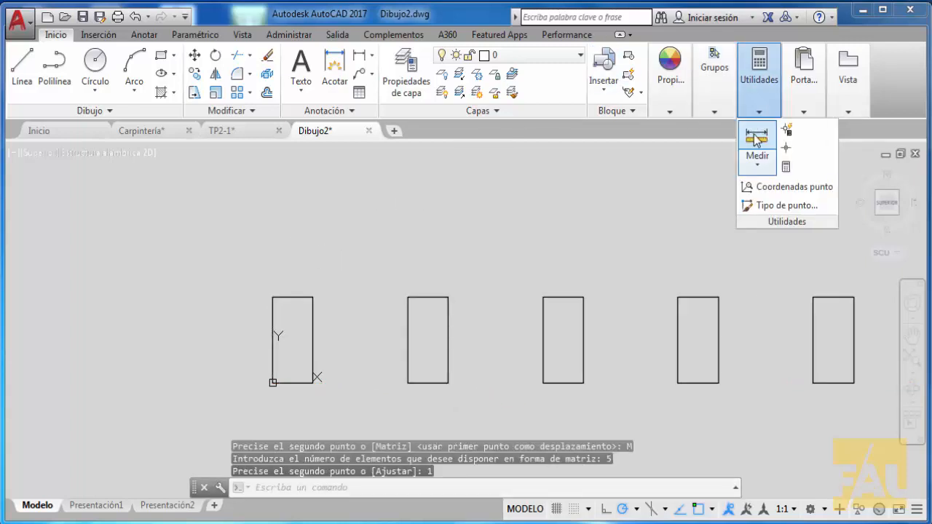
left_click(757, 139)
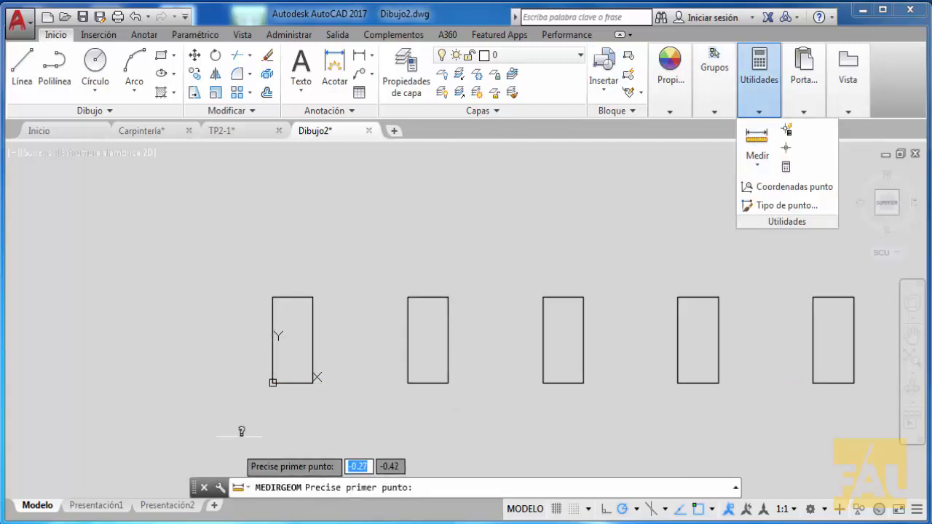
left_click(272, 382)
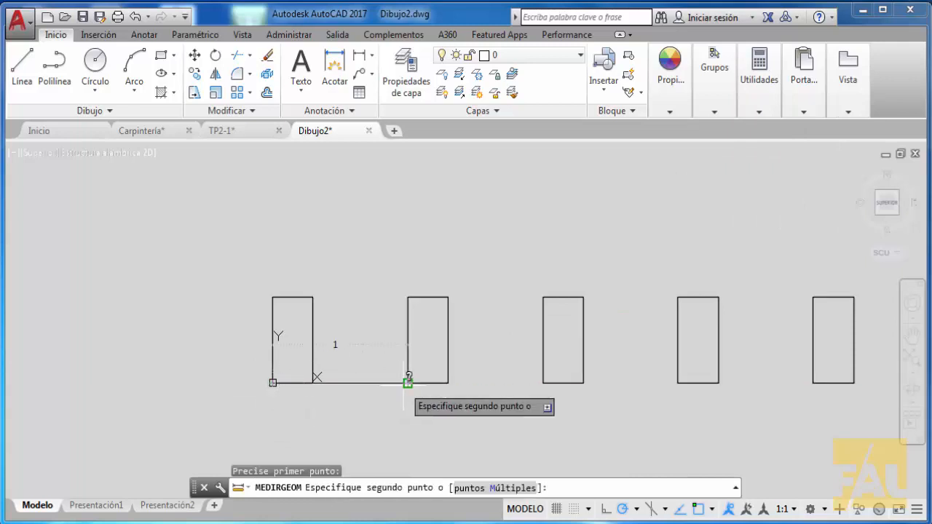
left_click(408, 382)
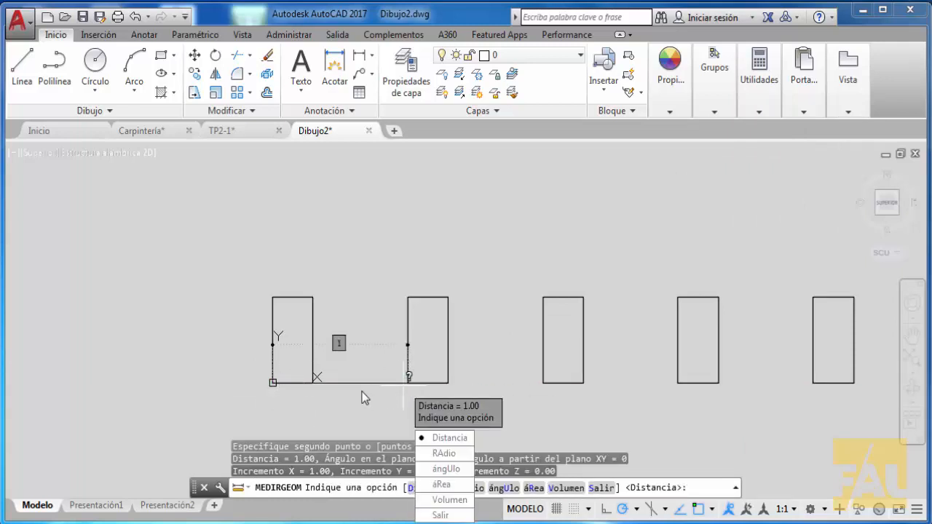
key("Escape")
- Undo the horizontal array of copies so that only the original rectangle remains
scroll(434, 266, "down", 2)
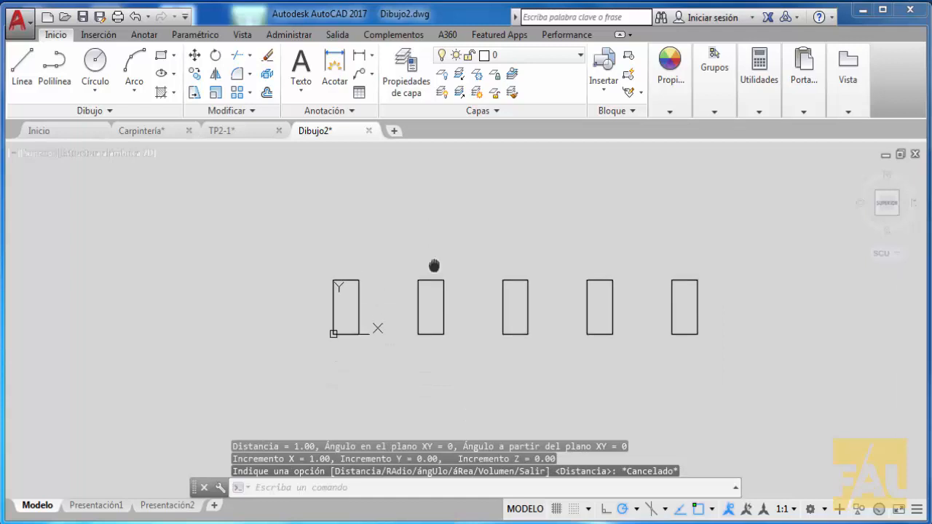
middle_click_drag(434, 265, 425, 328)
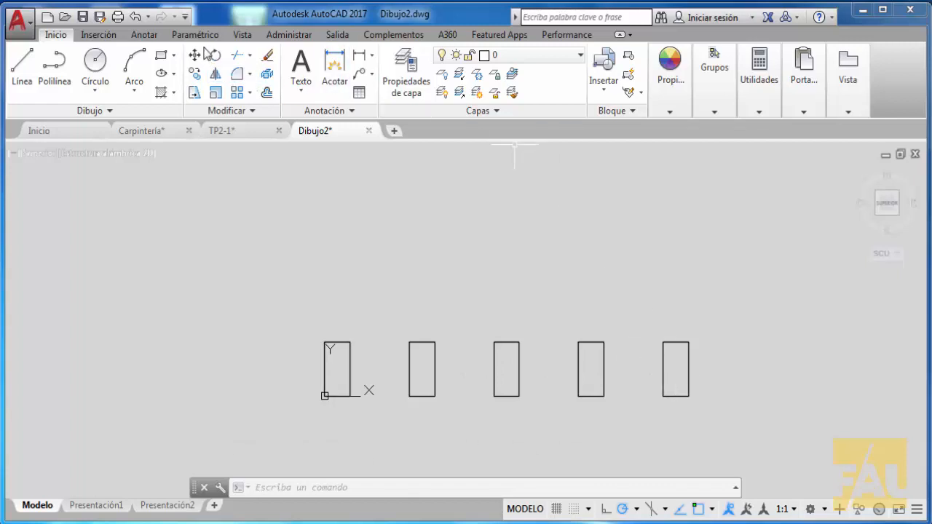
left_click(135, 17)
left_click(136, 16)
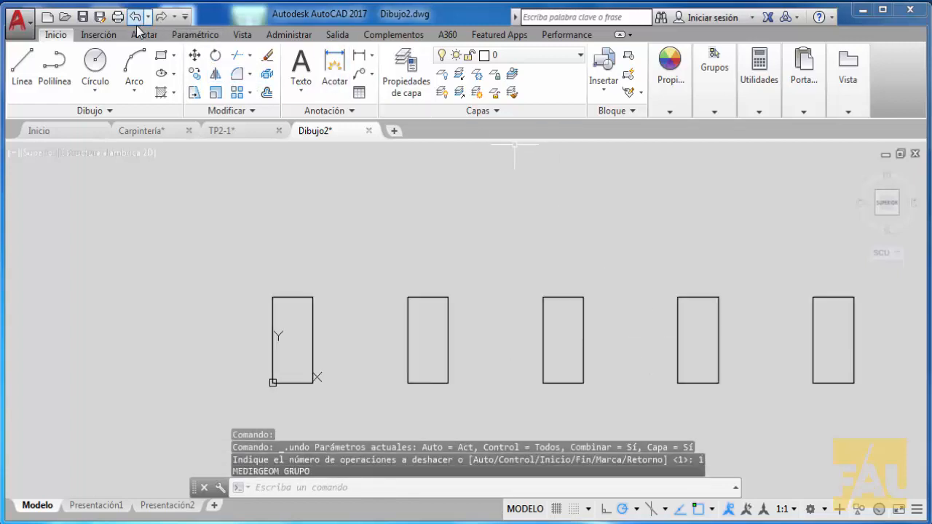
left_click(136, 18)
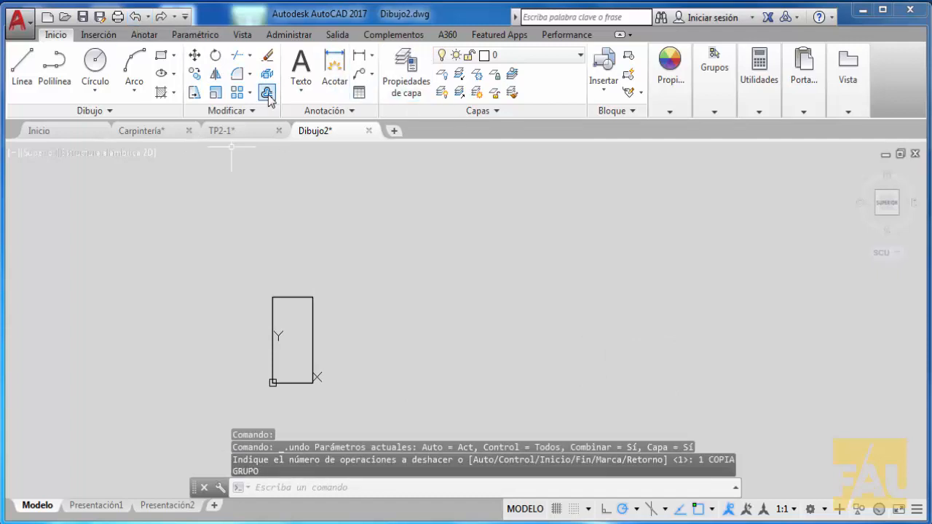
- Start copying the rectangle from its lower-left corner using the array option with 5 elements
left_click(212, 90)
left_click(374, 287)
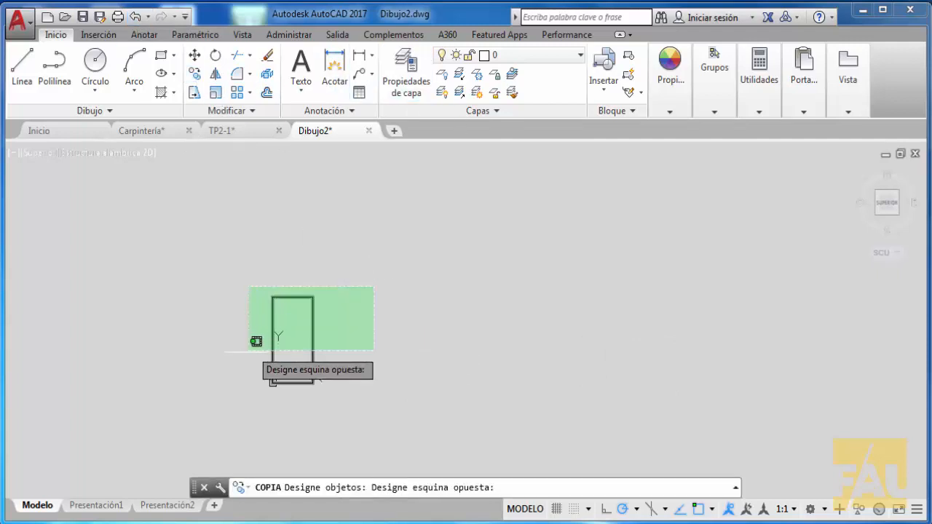
left_click(216, 391)
key("Return")
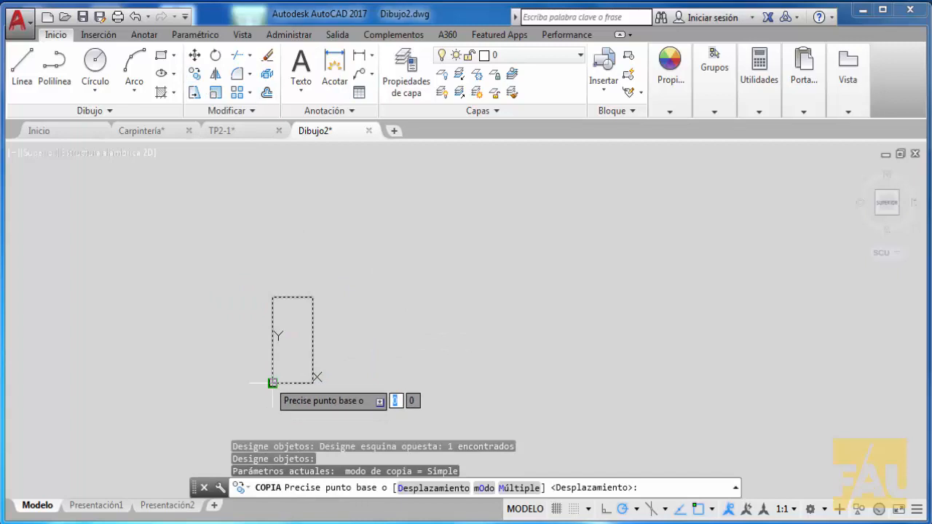
left_click(272, 383)
right_click(273, 383)
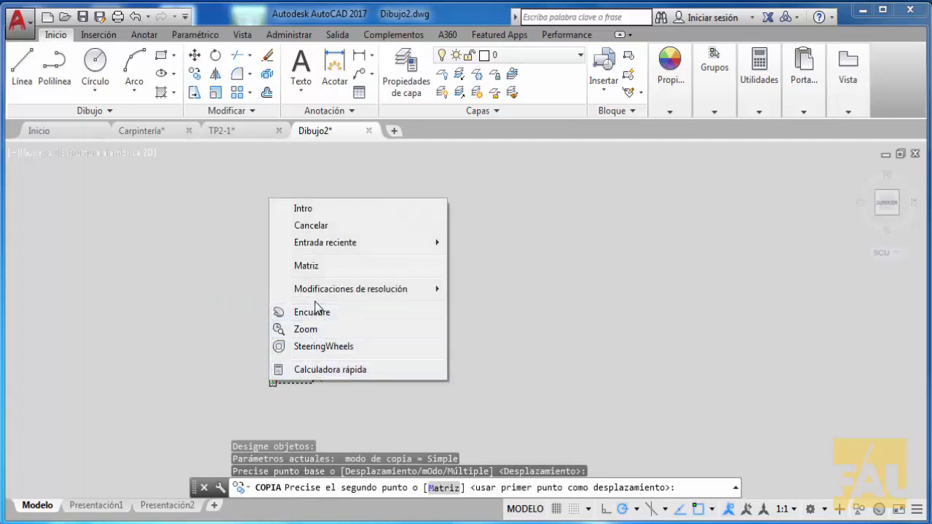
left_click(314, 265)
type("5")
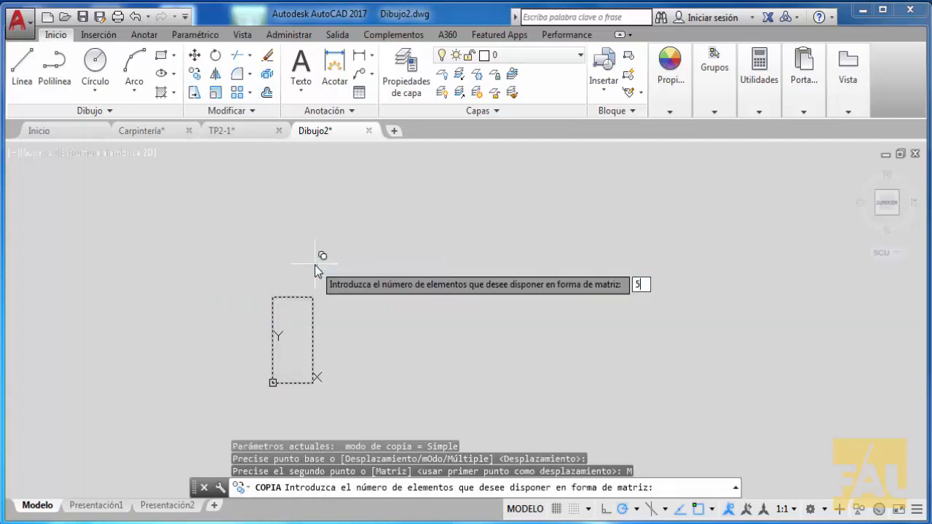
key("Return")
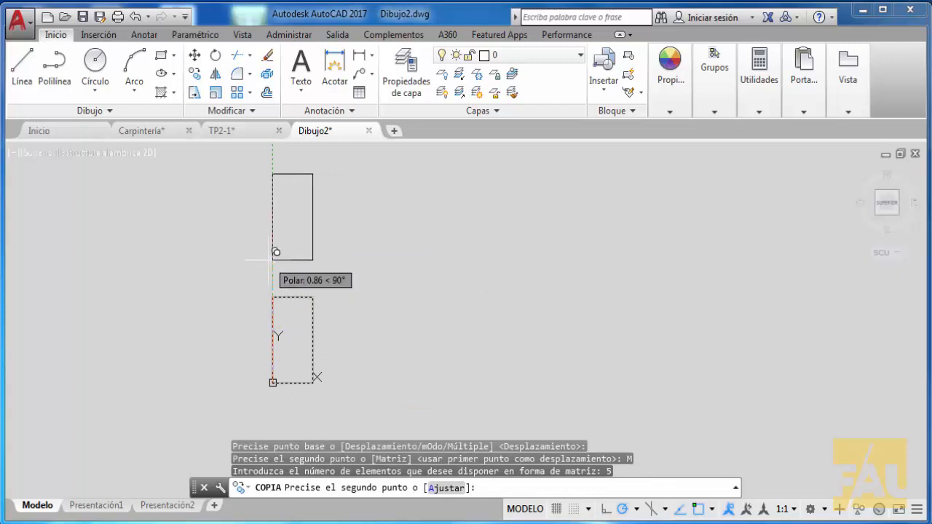
- Place the array of copies vertically upward with a spacing of 1.2 units
type("12.2")
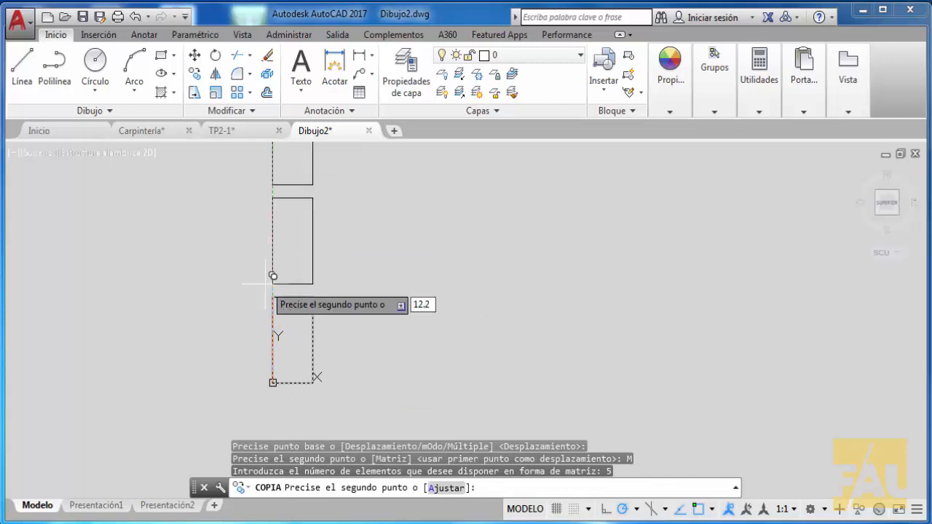
key("BackSpace")
key("BackSpace")
key("BackSpace")
type(".2")
key("Return")
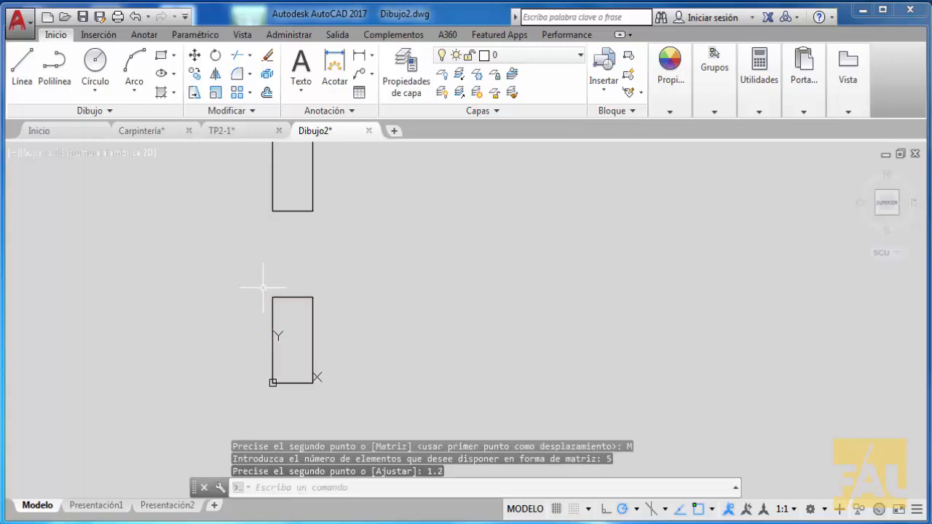
- Undo the vertical array of copies, leaving only the original rectangle at the origin
scroll(503, 306, "down", 5)
scroll(500, 383, "up", 5)
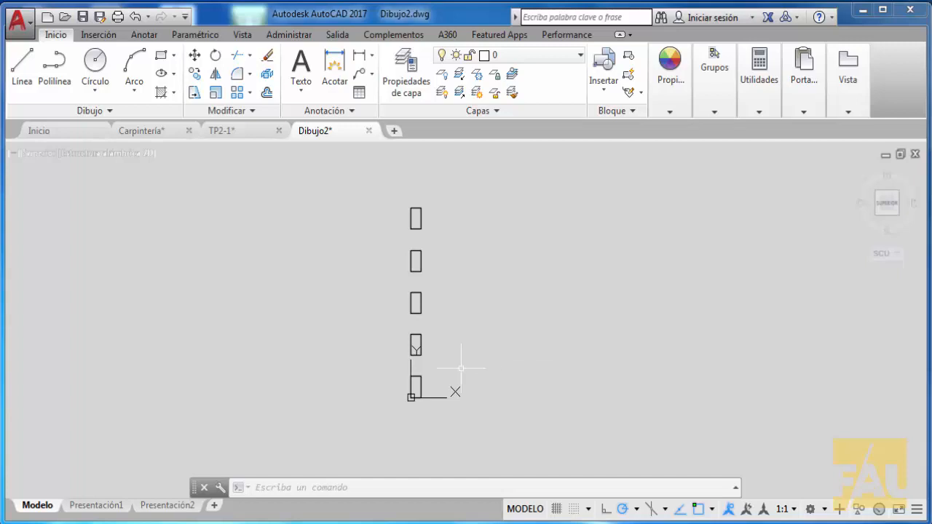
left_click(134, 18)
left_click(134, 18)
scroll(420, 269, "down", 5)
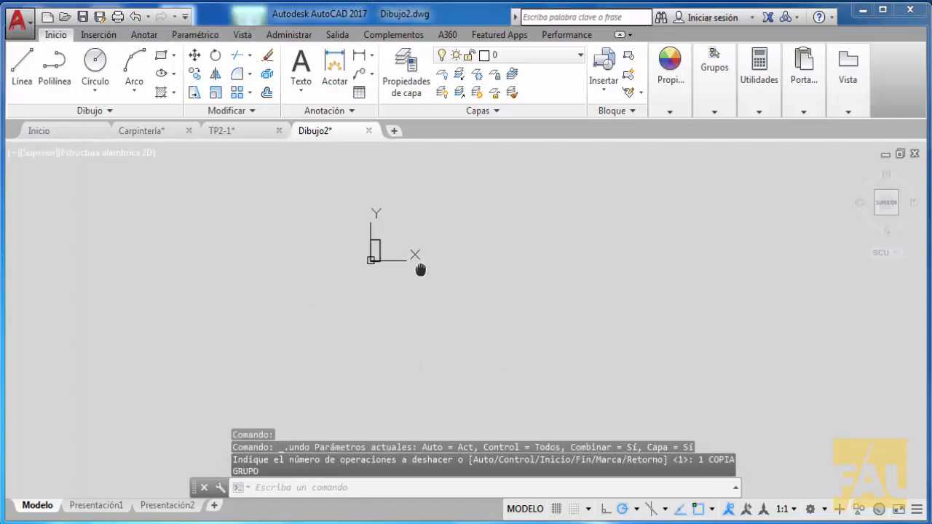
middle_click_drag(420, 269, 401, 338)
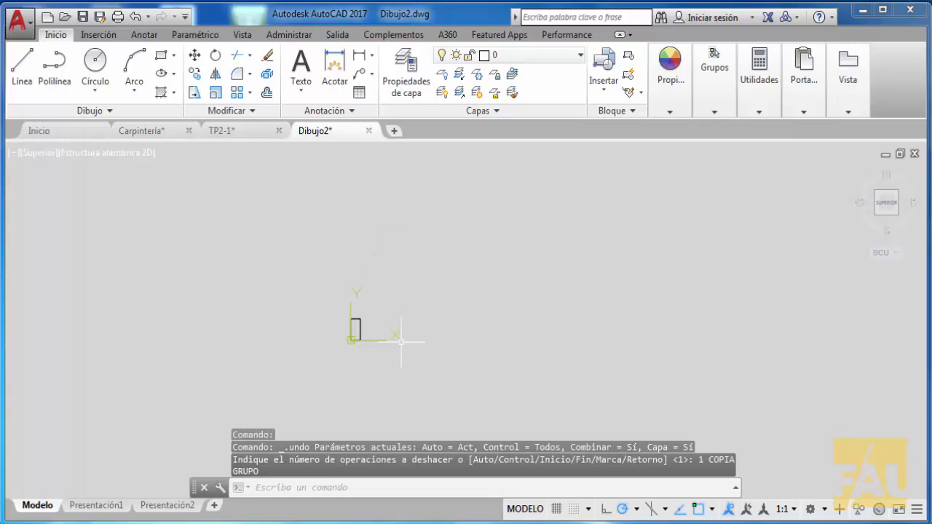